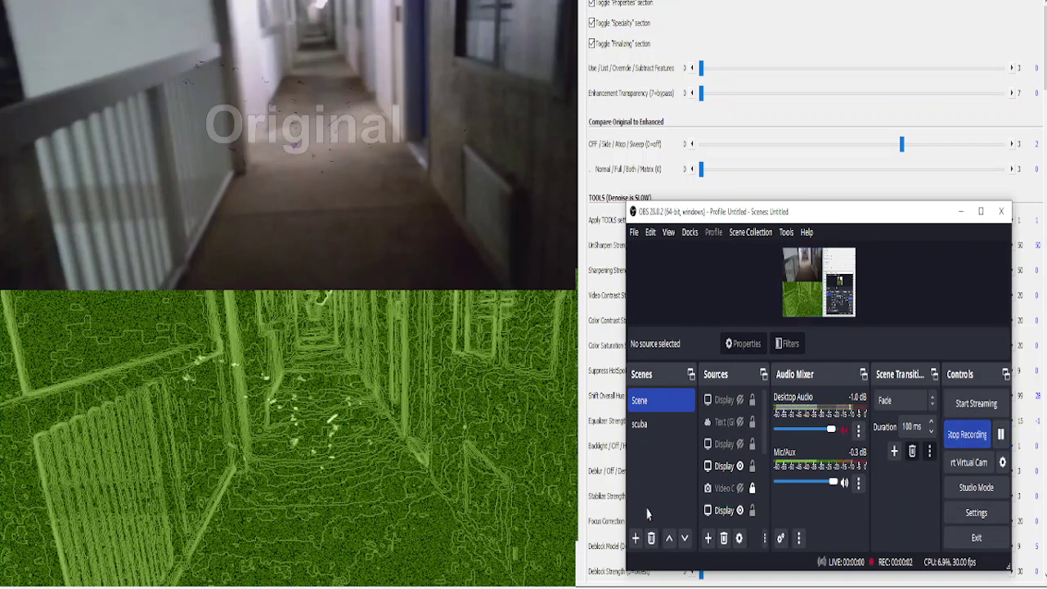
- Minimize OBS Studio to reveal the split original and green edge-enhanced feed
click(144, 584)
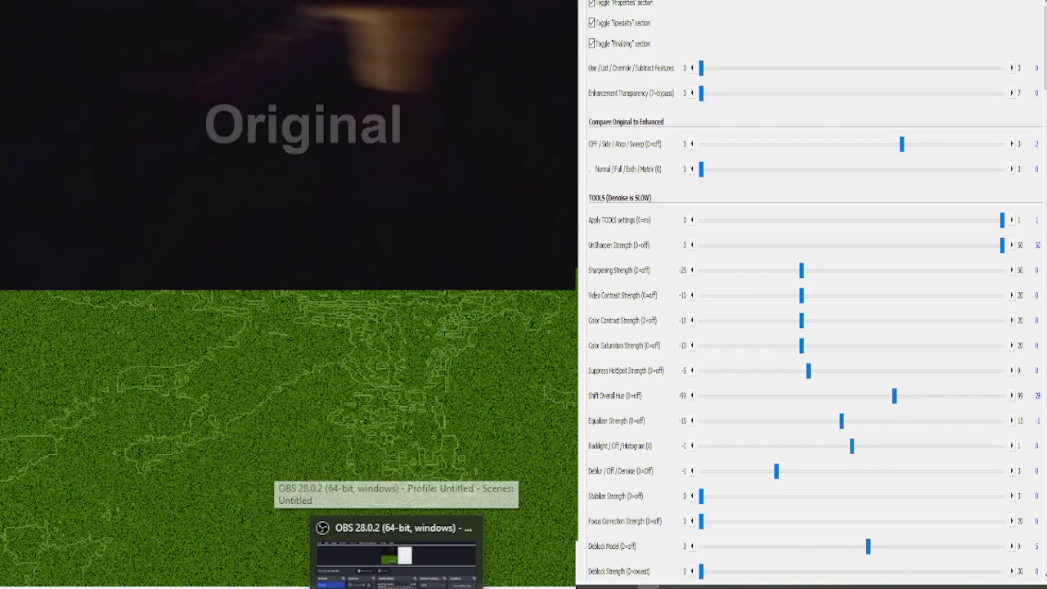
- Restore OBS, pause the recording, then minimize OBS again
click(396, 556)
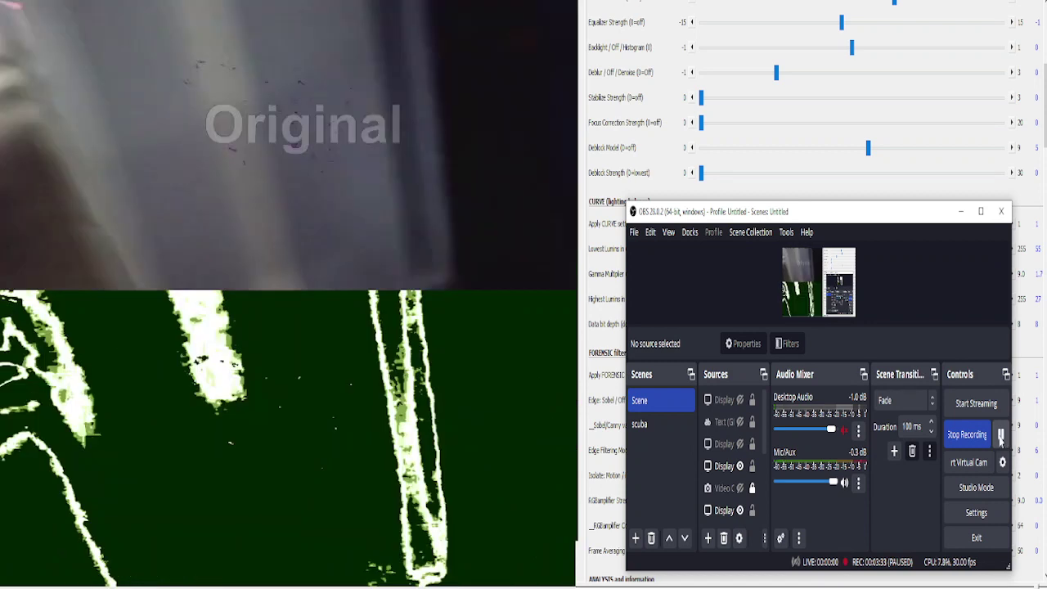
click(1001, 434)
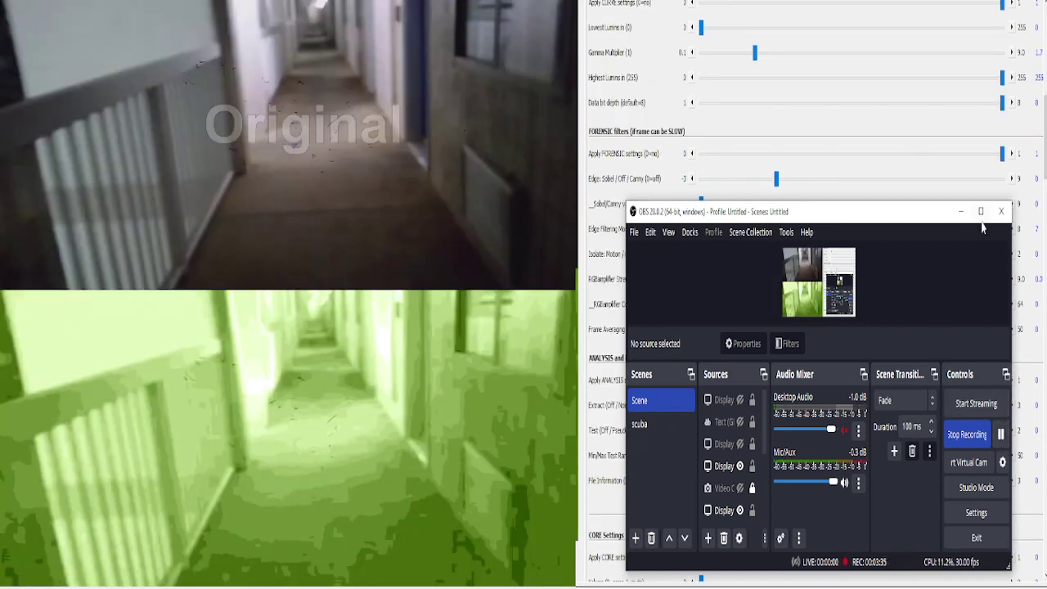
click(960, 211)
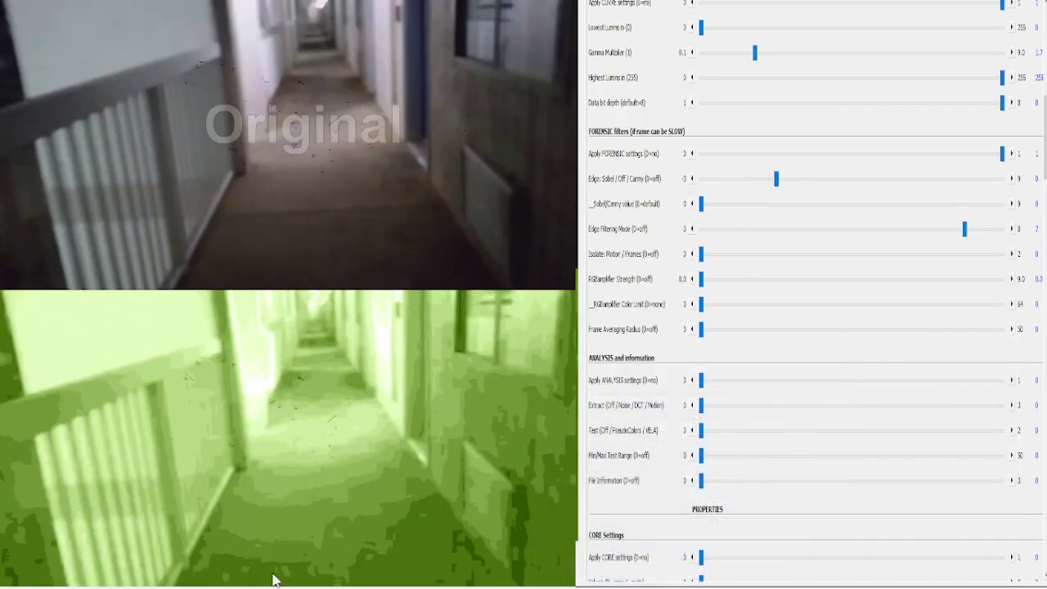